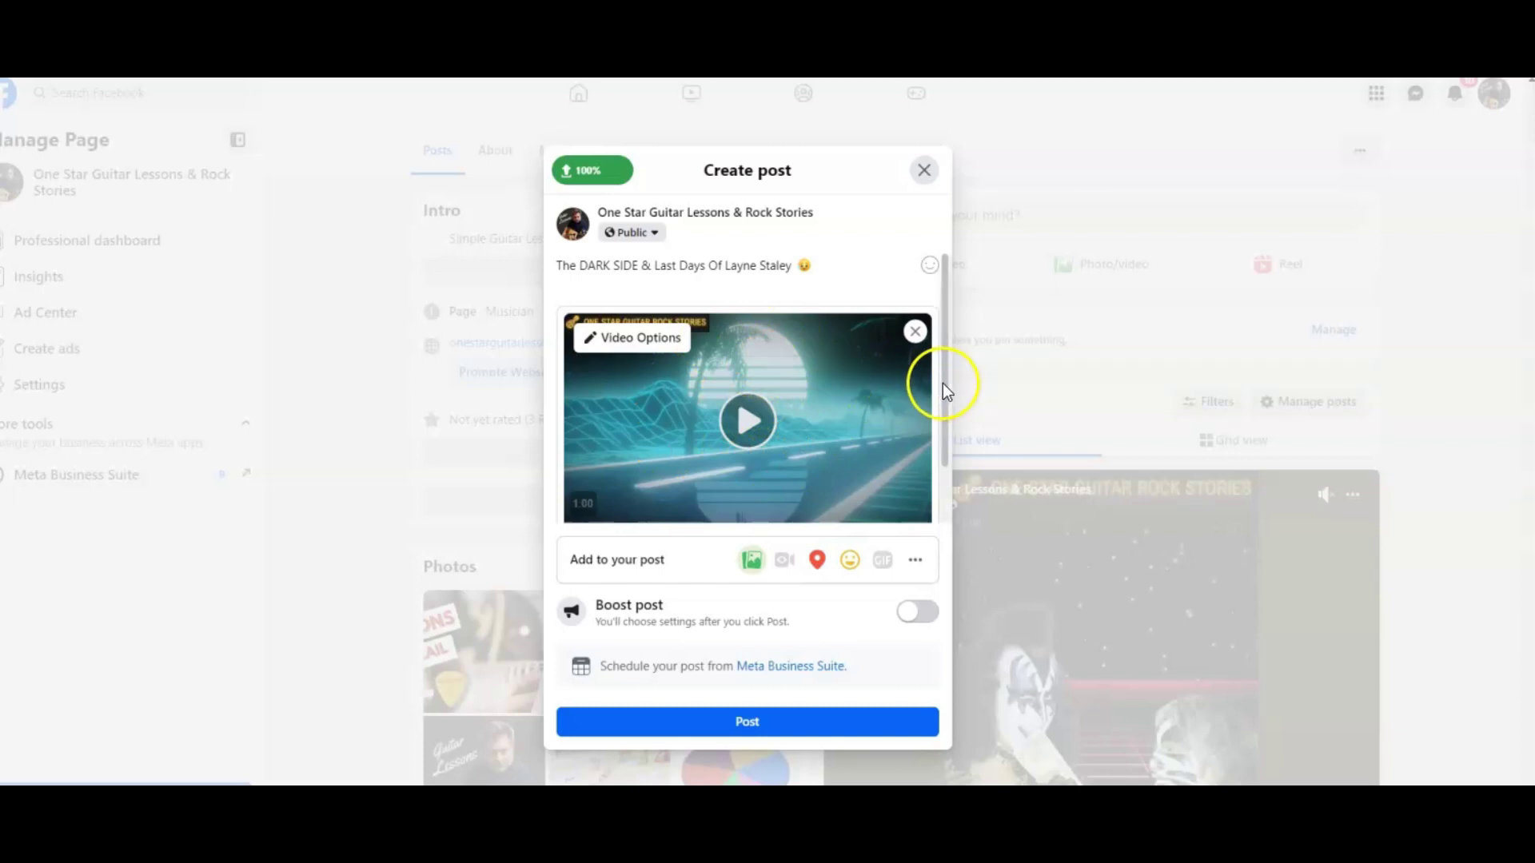
mouse_move(941, 399)
mouse_down()
mouse_move(938, 451)
mouse_move(938, 367)
mouse_up()
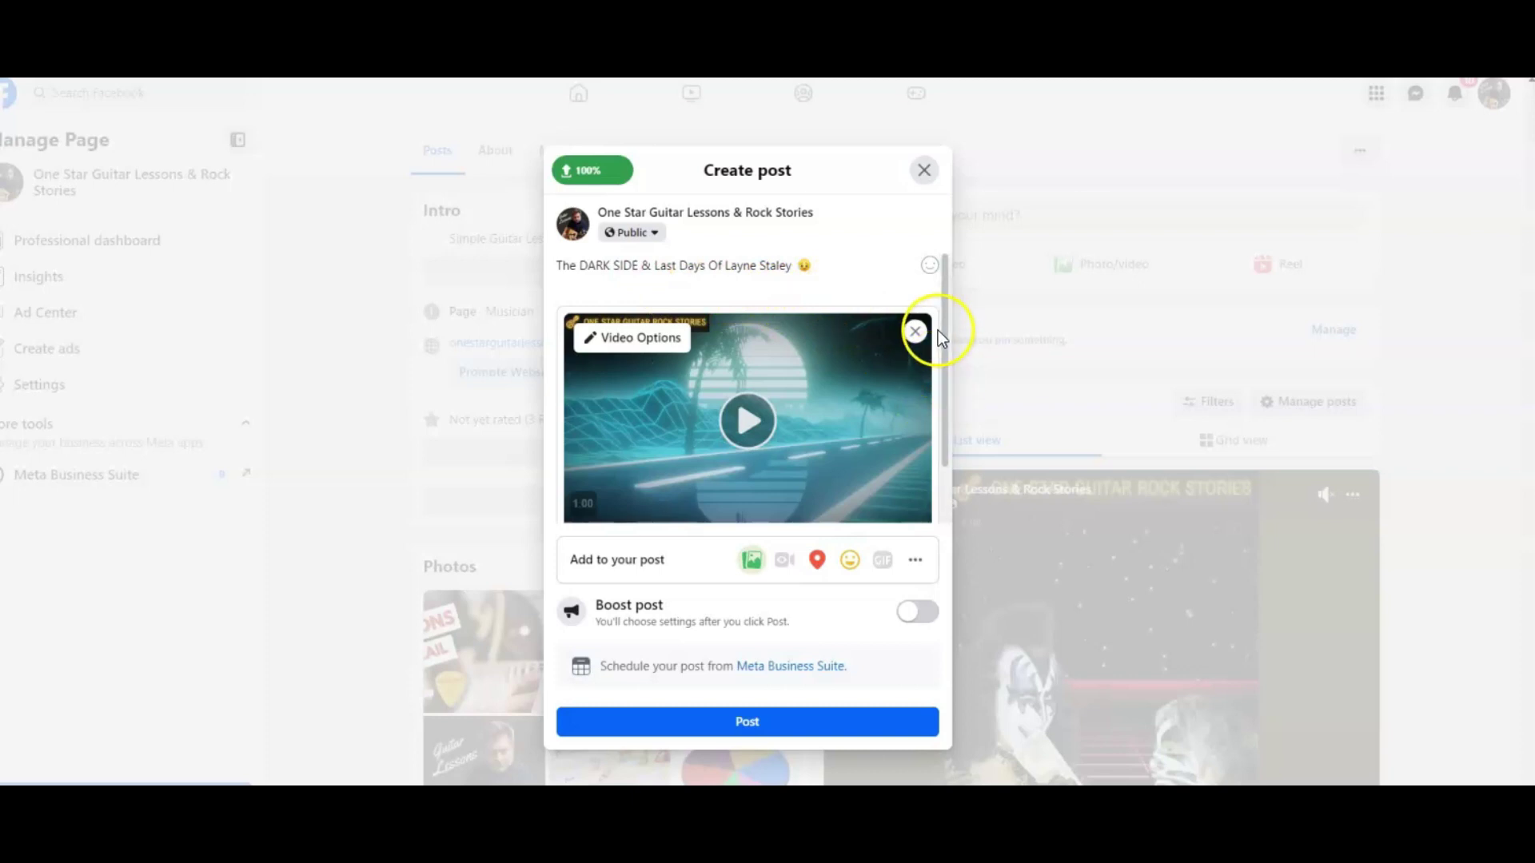
Step: Paste 'The DARK SIDE & Last Days Of Layne Staley' as the video title in Video Options
click(651, 341)
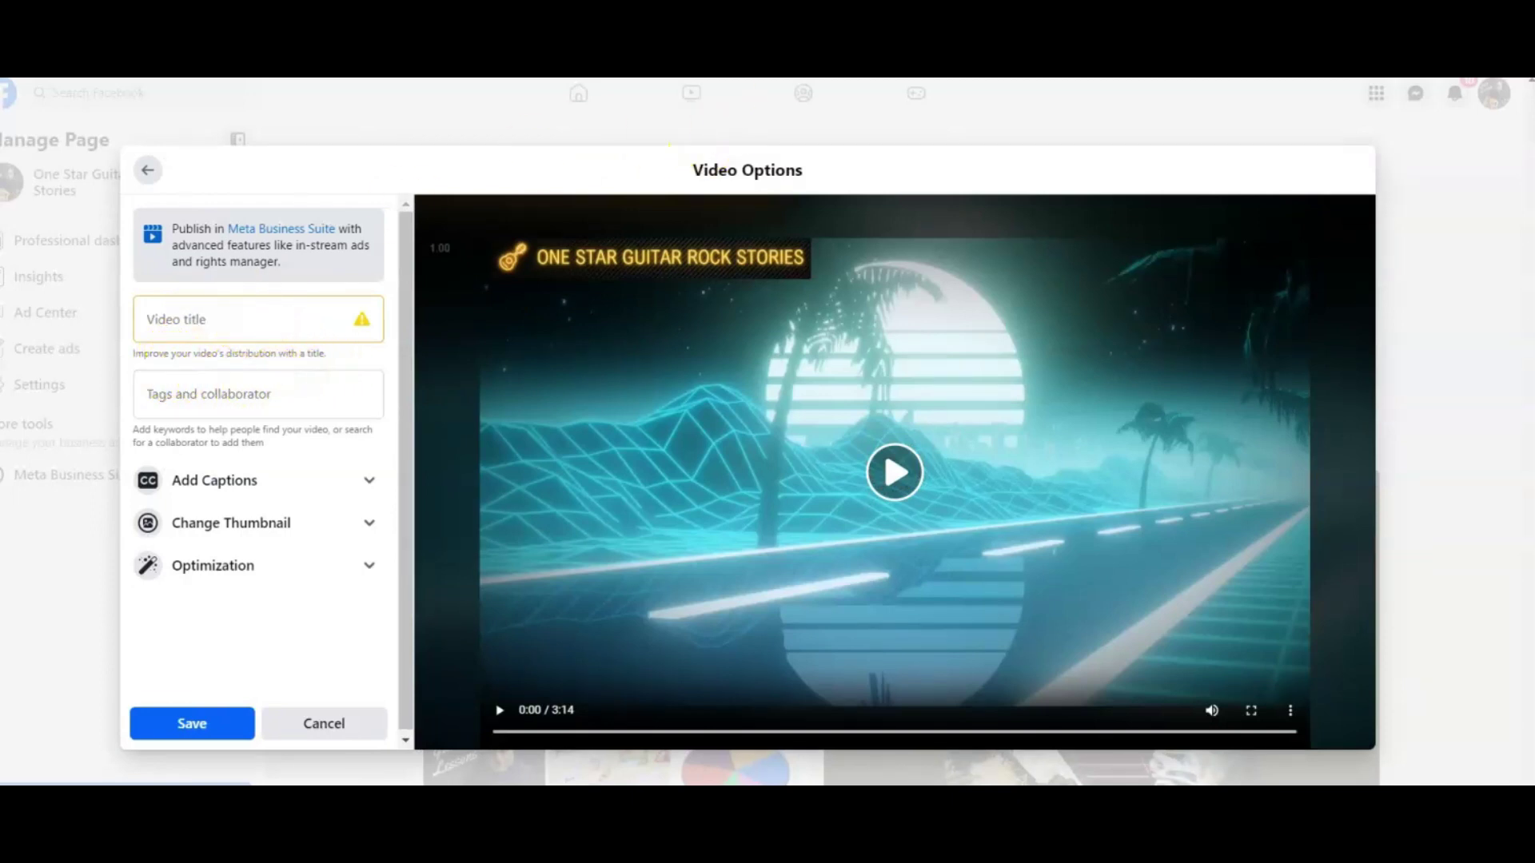
click(166, 324)
key(ctrl+v)
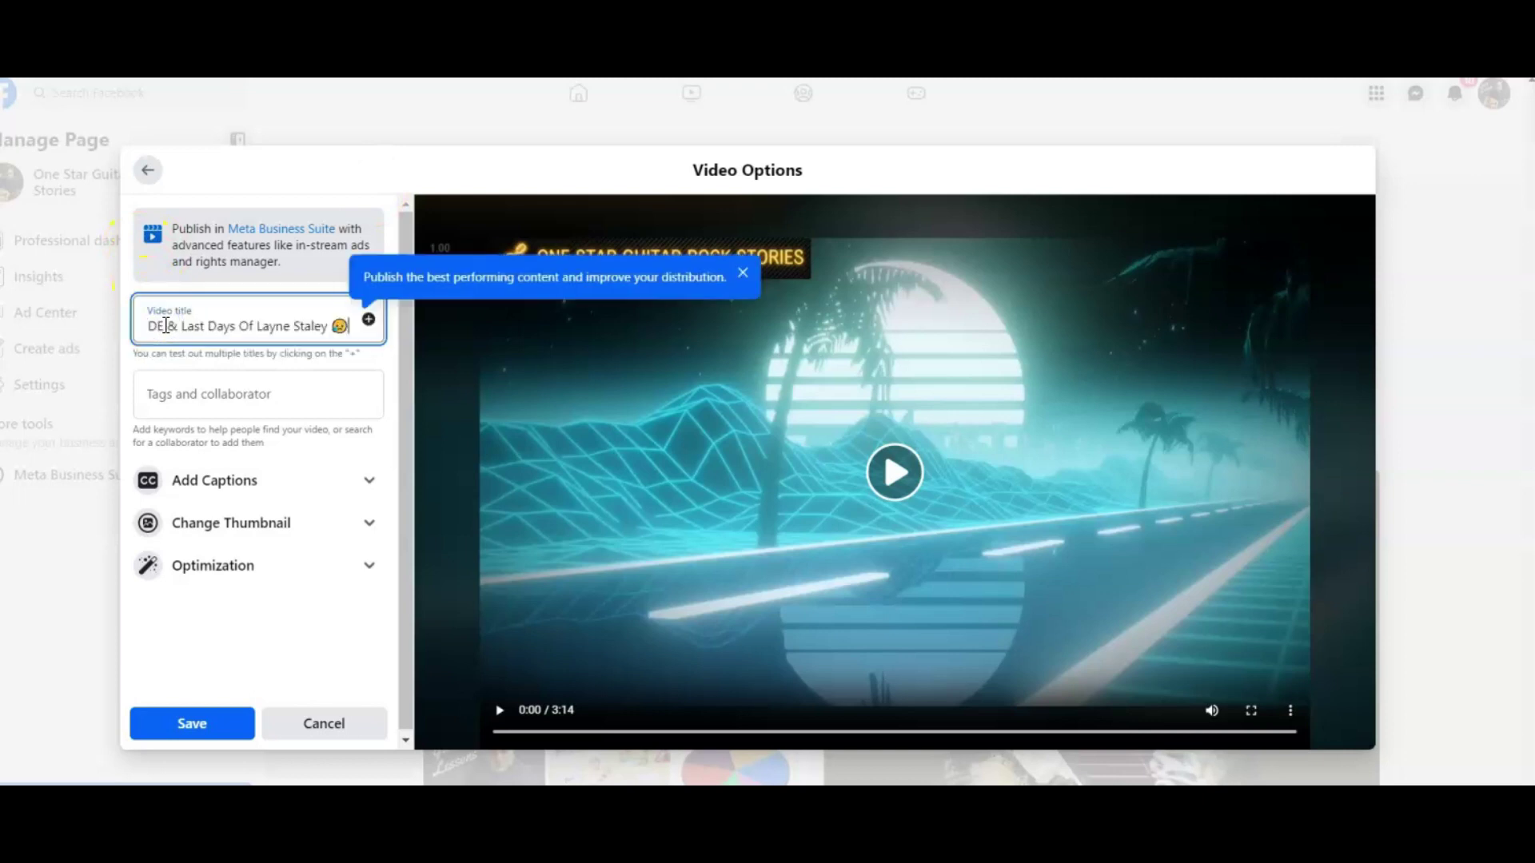
click(197, 389)
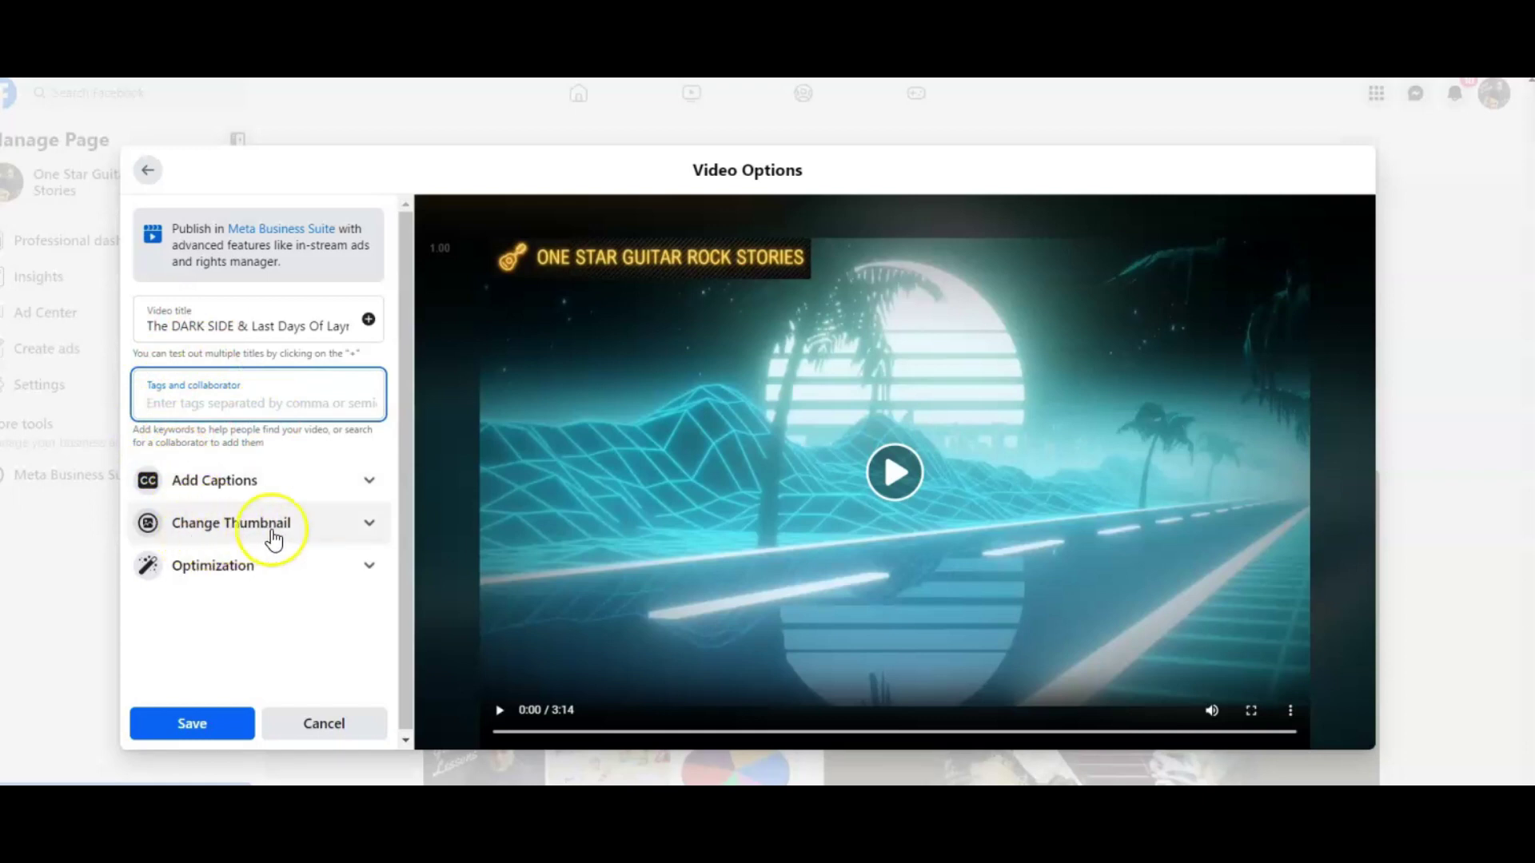
Step: Upload the red Alice in Chains SAD STORY image as the custom thumbnail
click(371, 534)
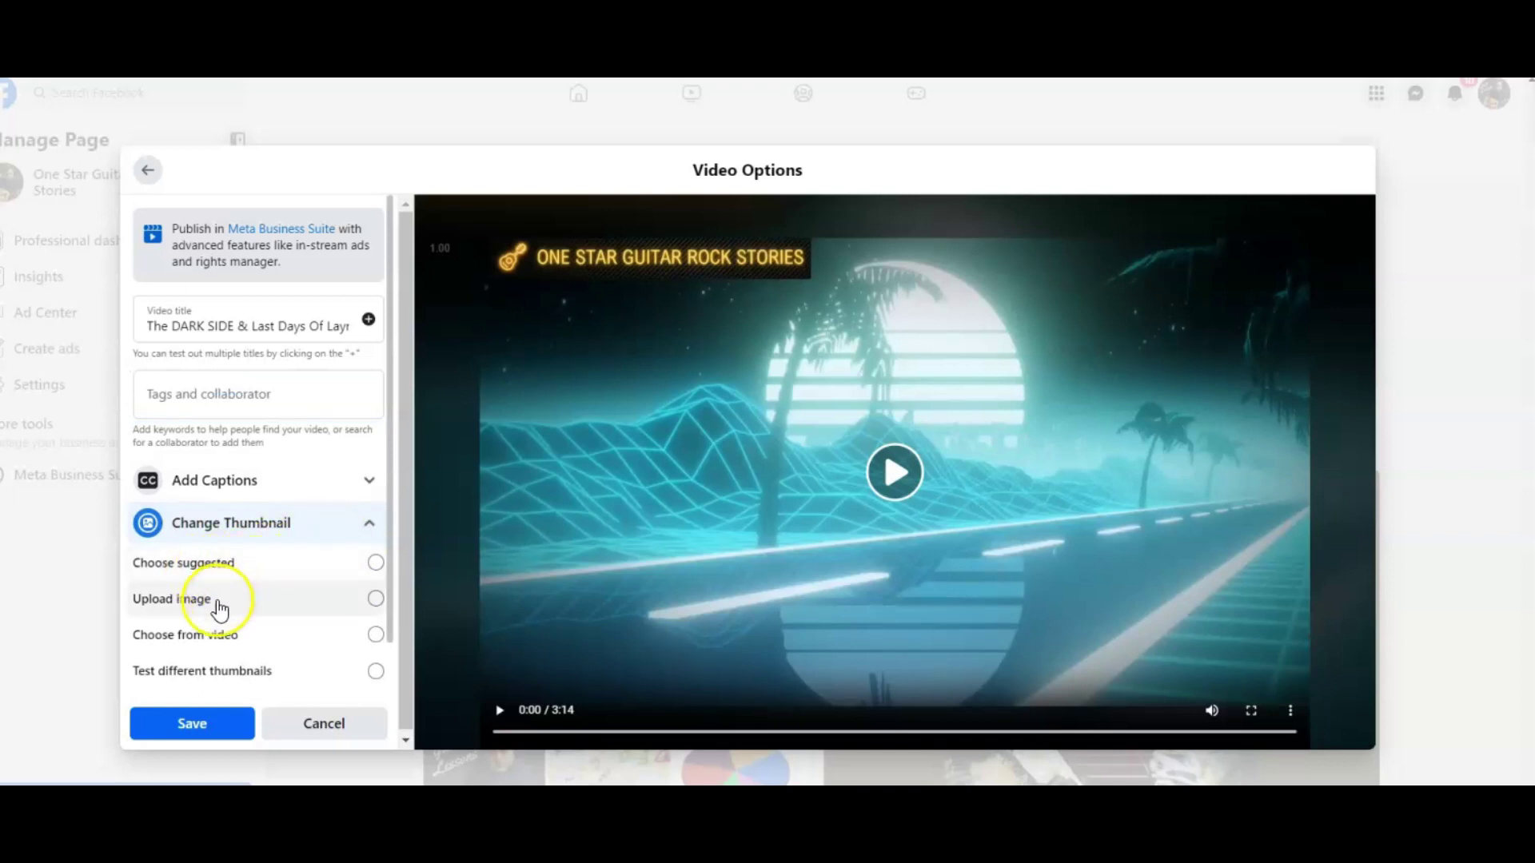
click(377, 602)
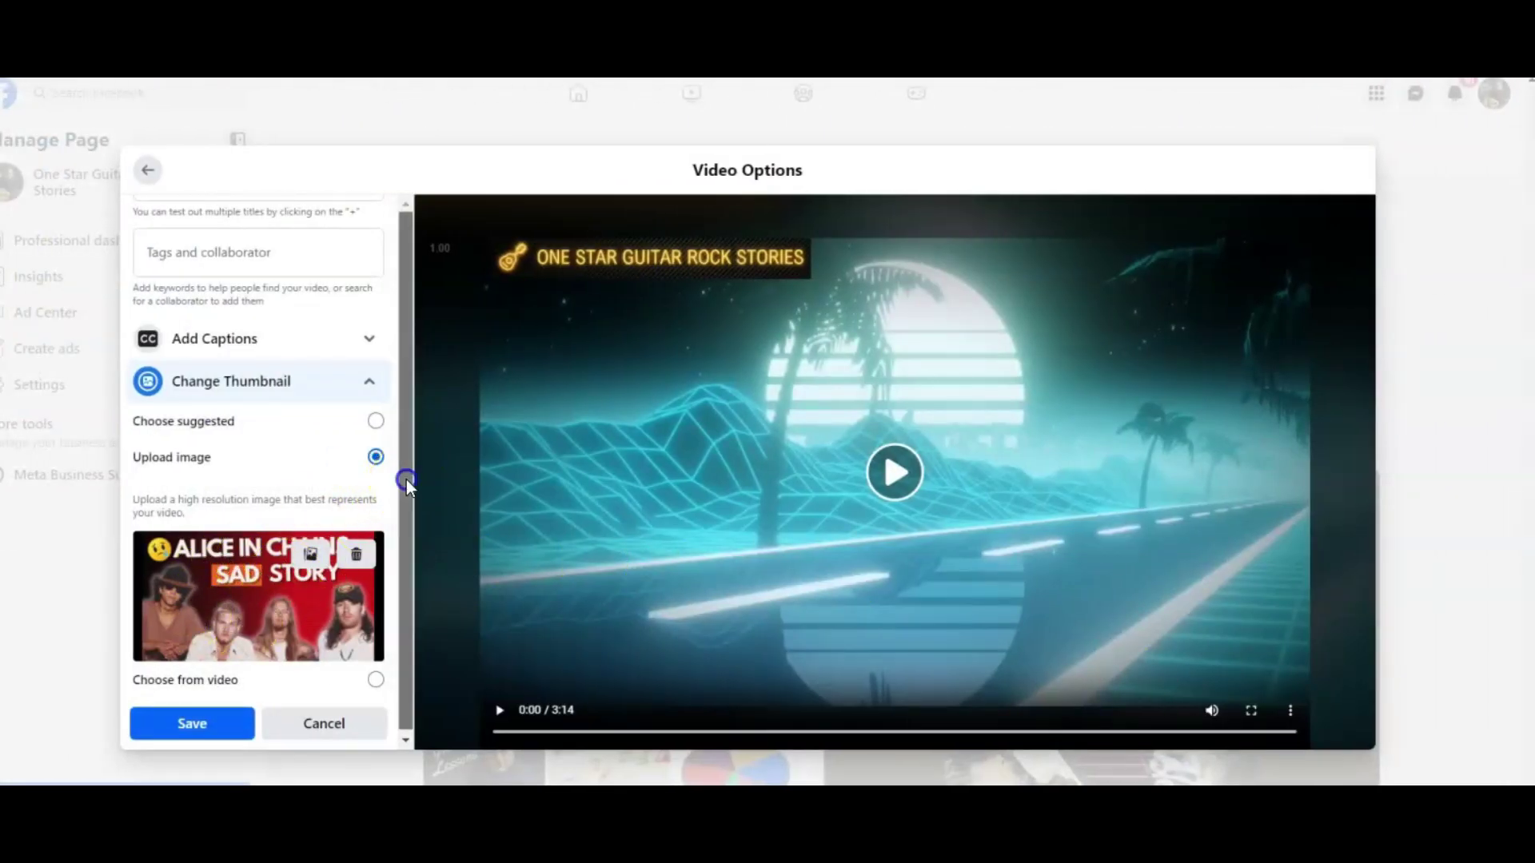
drag(407, 479, 402, 583)
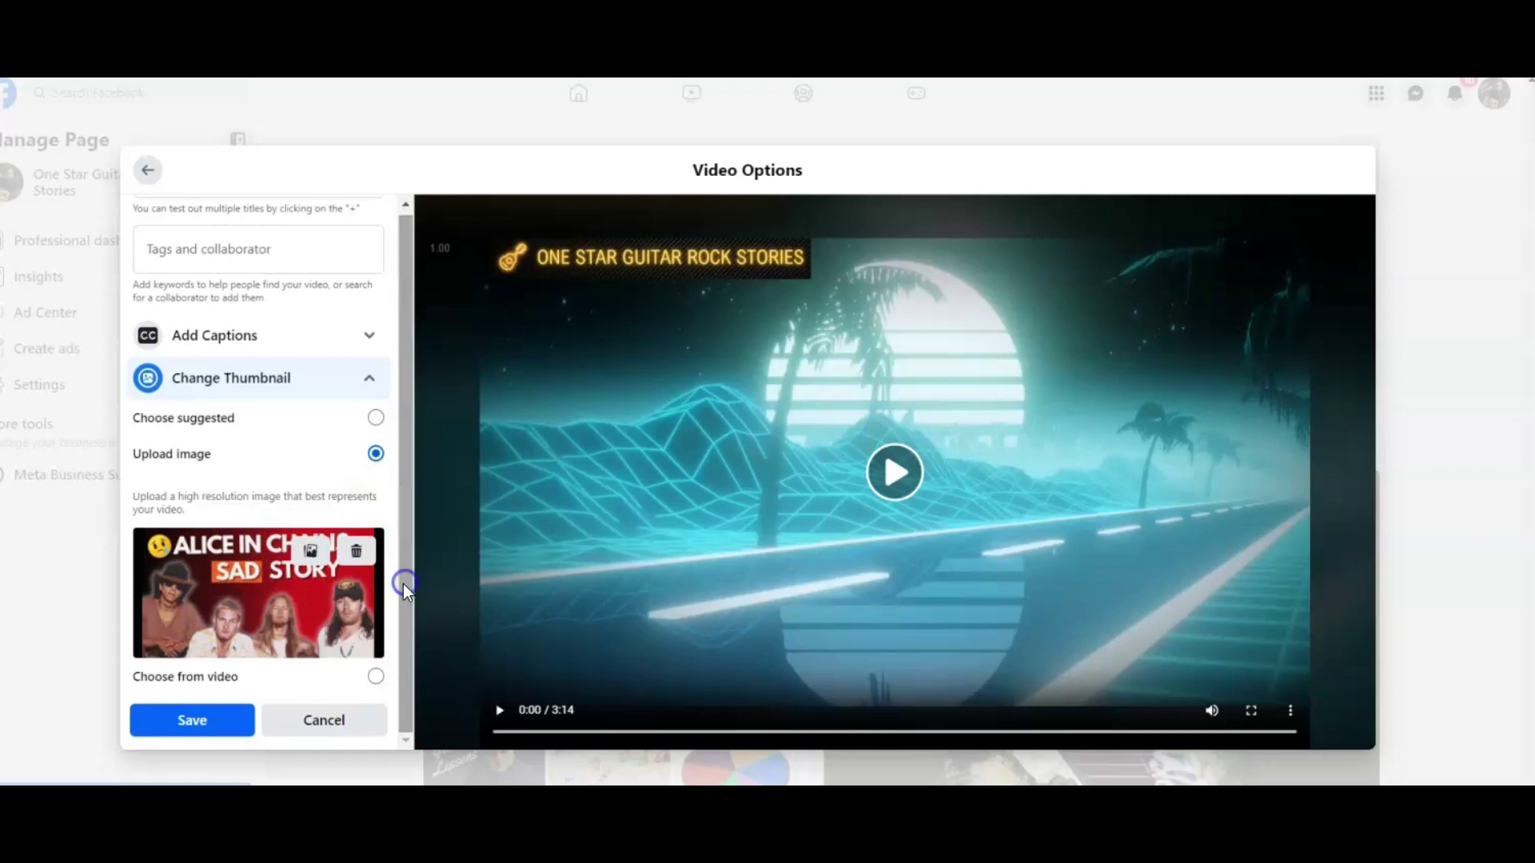
Step: Save the video's title and Alice in Chains thumbnail, returning to Create post
click(192, 722)
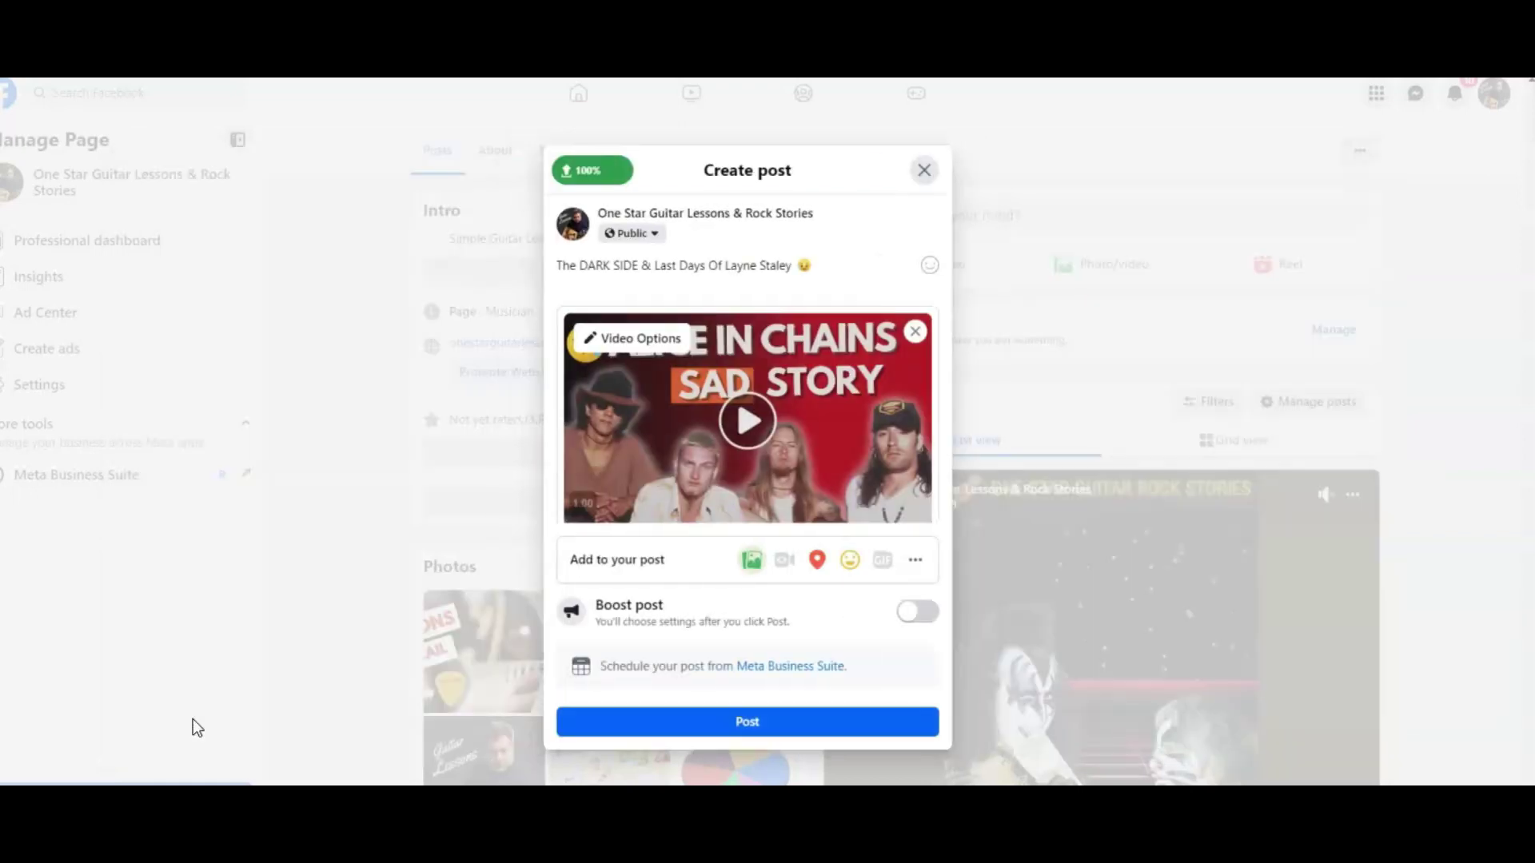
mouse_move(747, 370)
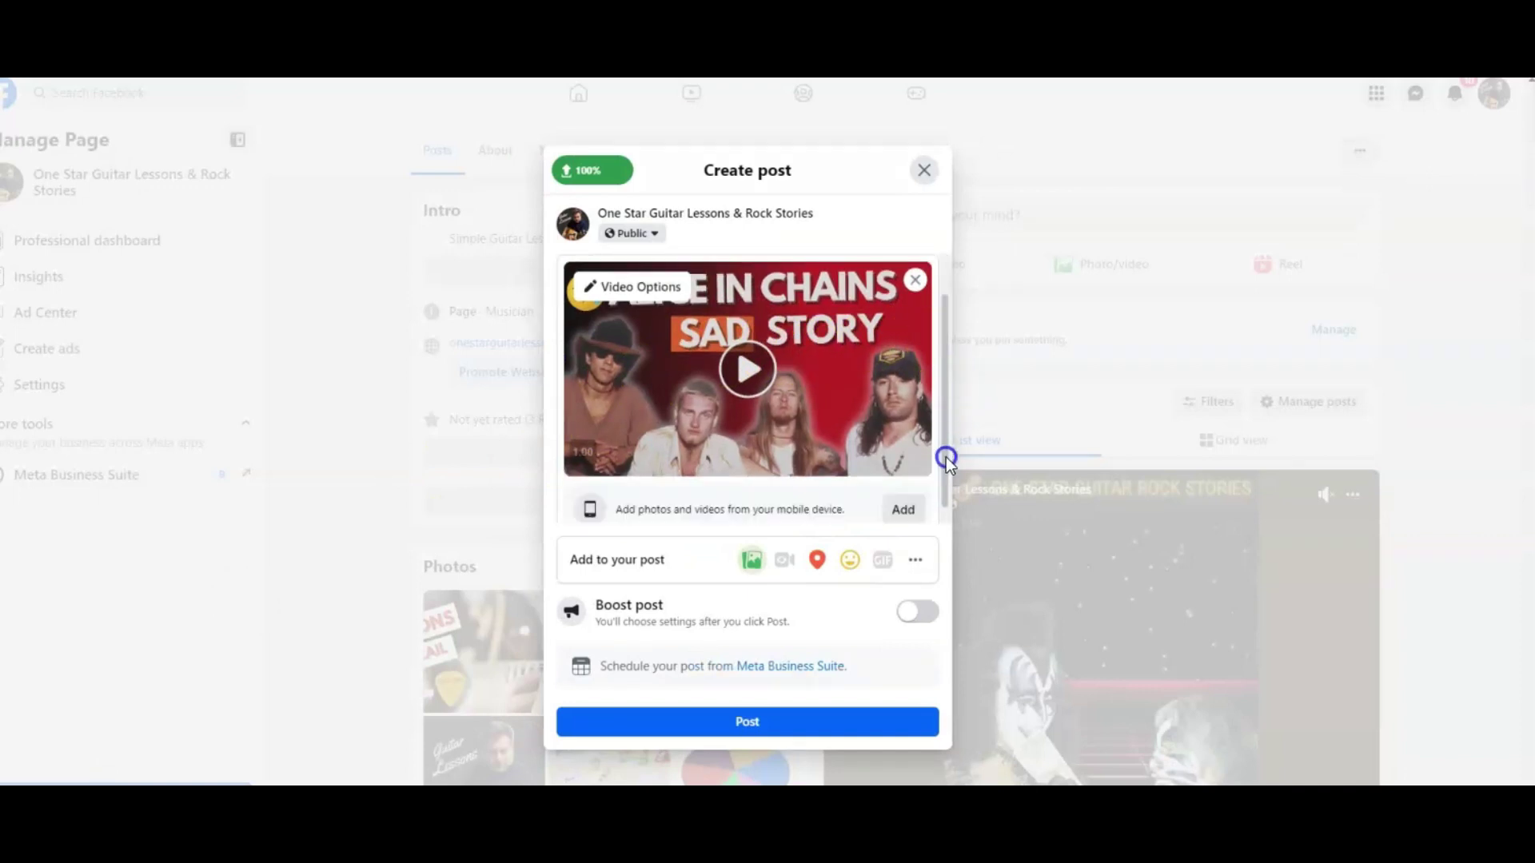
mouse_move(943, 395)
mouse_down()
mouse_move(946, 481)
mouse_move(946, 398)
mouse_move(942, 448)
mouse_move(934, 422)
mouse_up()
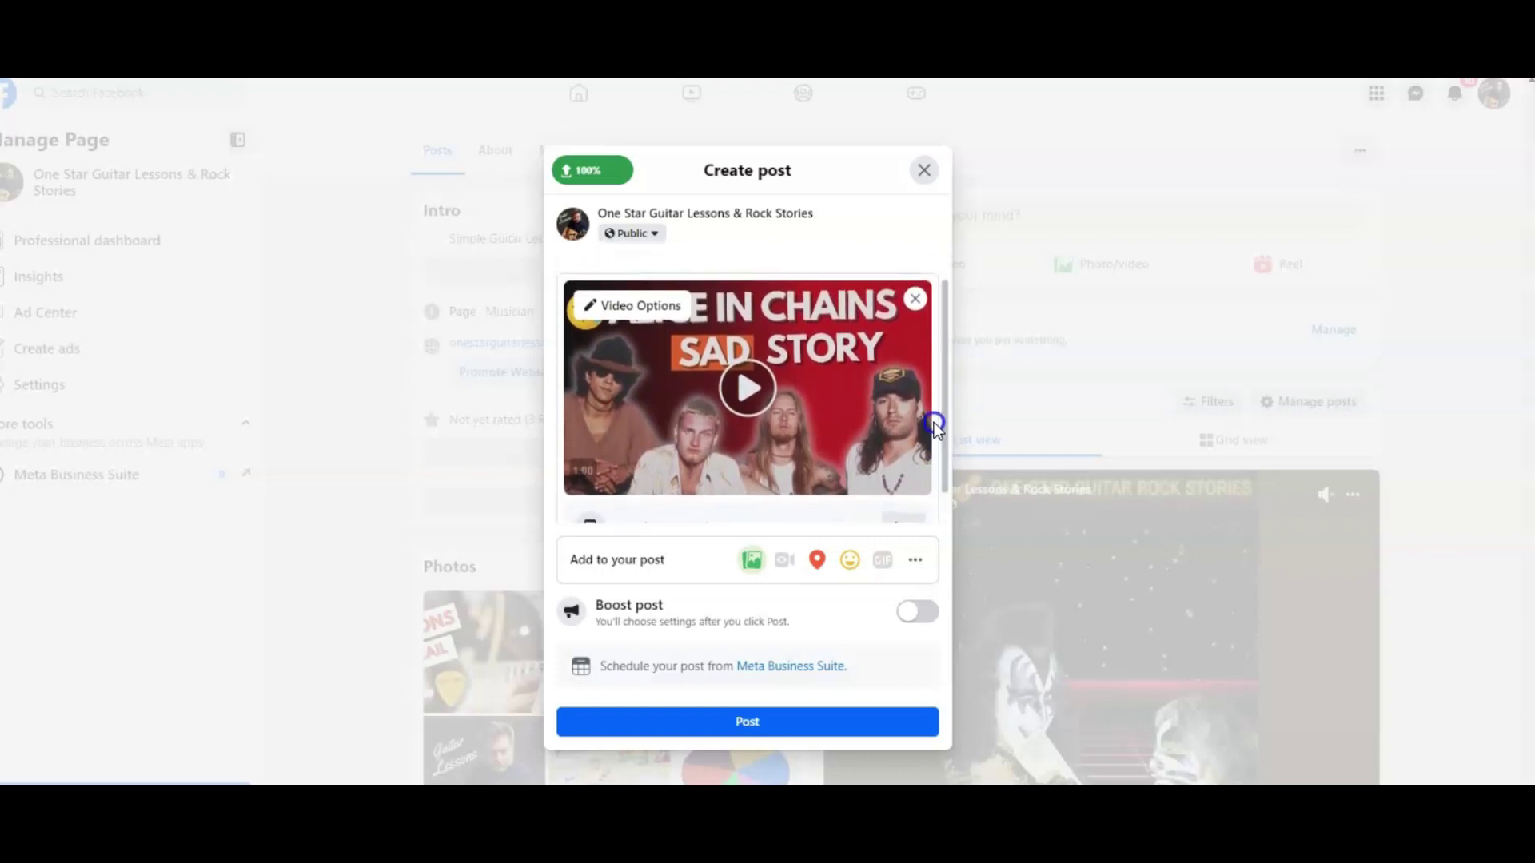